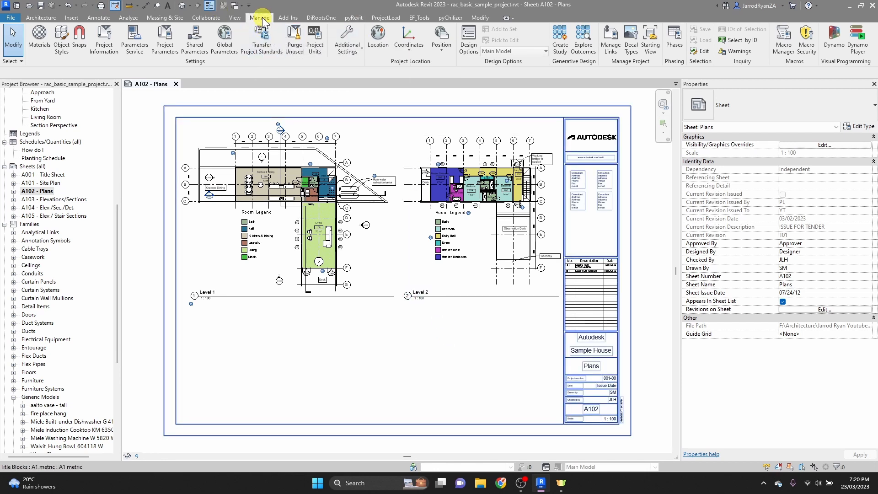
Step: Delete the placeholder revision at sequence 5 from the sheet issues/revisions list and widen the Description column
{"action": "left_click", "coordinate": [352, 51]}
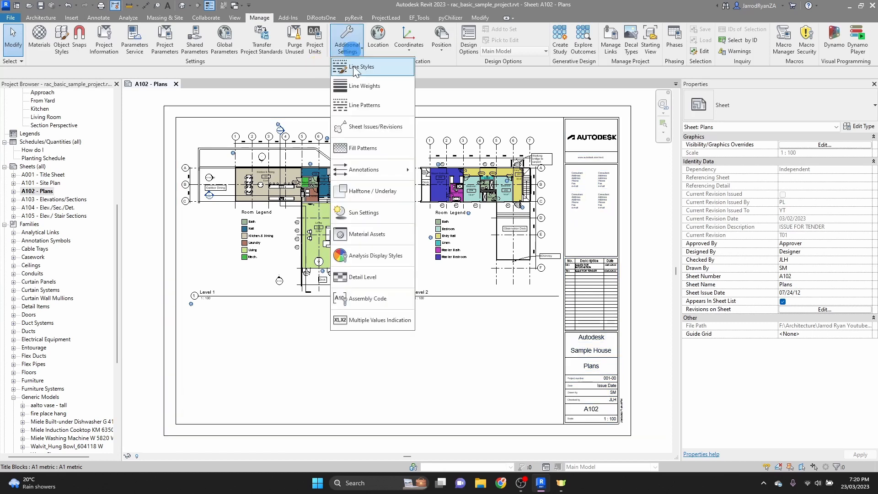
{"action": "left_click", "coordinate": [373, 126]}
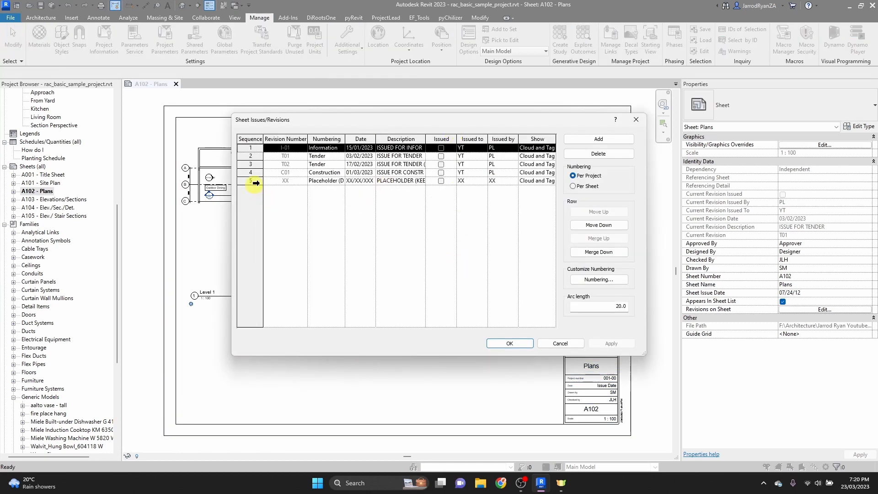
{"action": "left_click", "coordinate": [255, 182]}
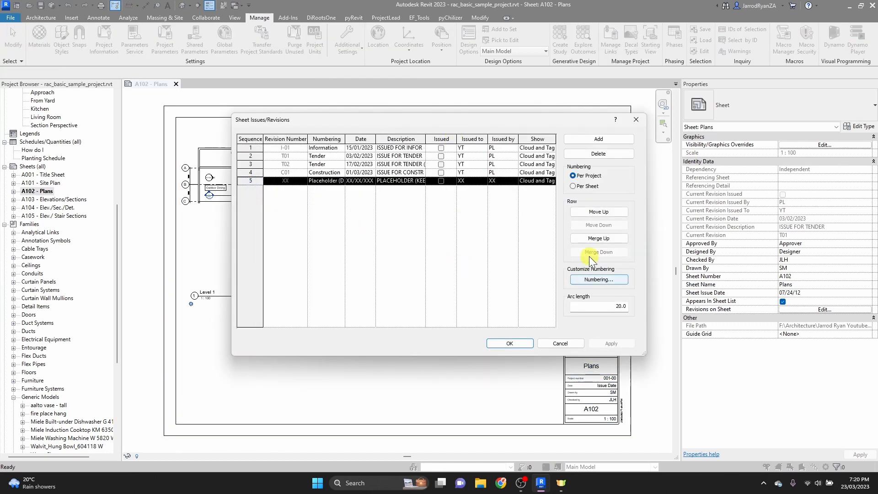
{"action": "left_click", "coordinate": [617, 155]}
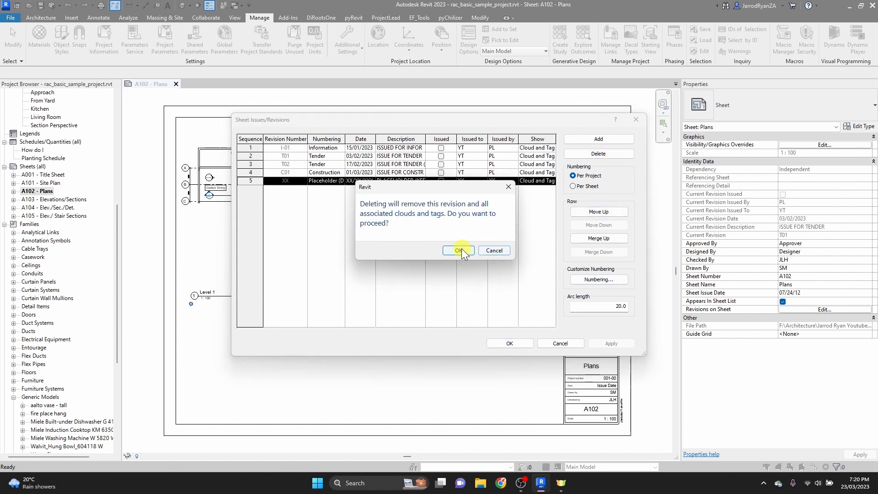
{"action": "left_click", "coordinate": [462, 249]}
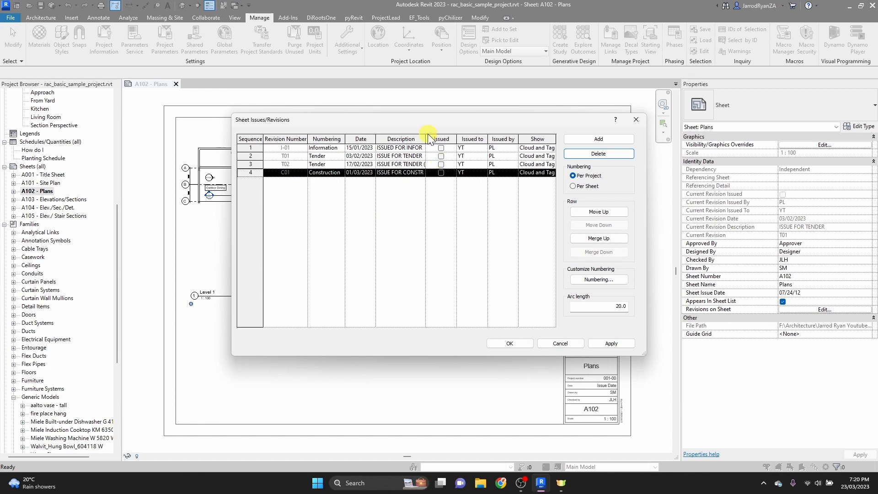
{"action": "left_click_drag", "start_coordinate": [426, 138], "coordinate": [467, 138]}
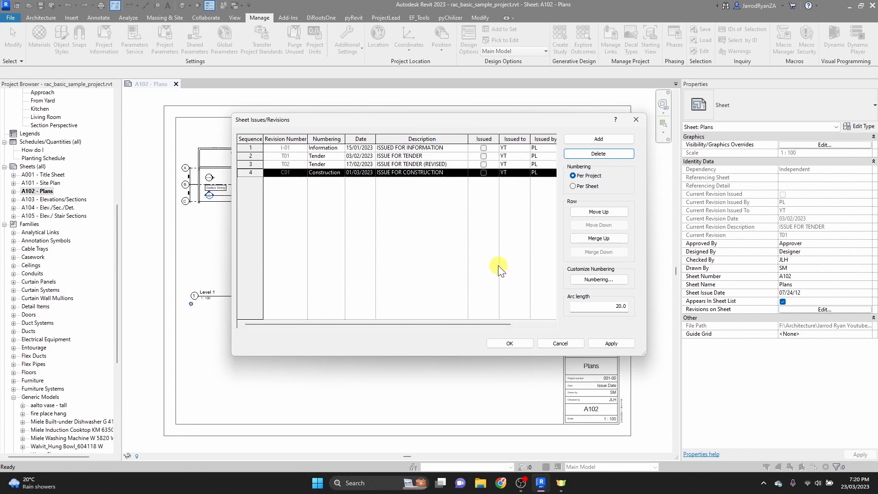
Step: Edit the Placeholder (DO NOT REMOVE) numbering sequence so its custom sequence is XX
{"action": "left_click", "coordinate": [614, 279]}
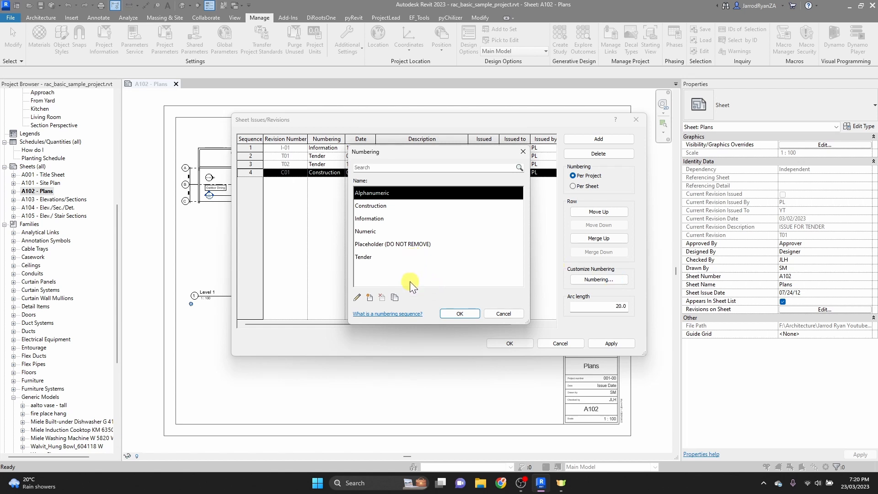
{"action": "left_click", "coordinate": [393, 243]}
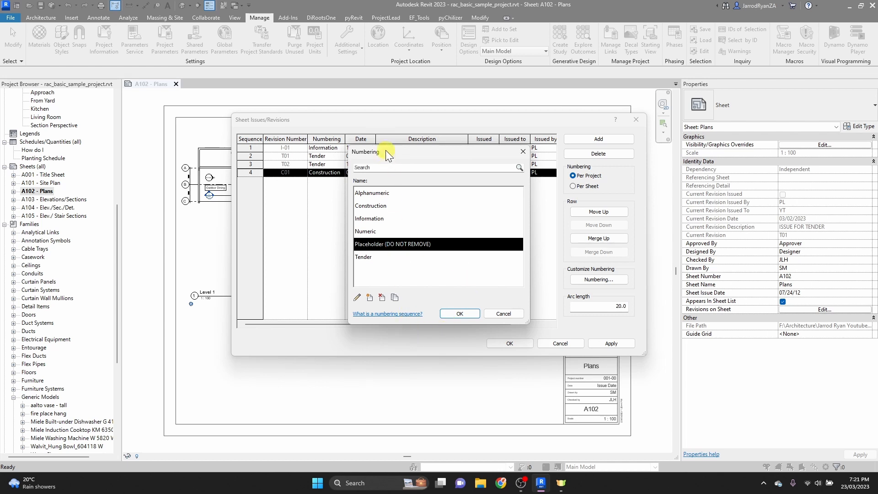
{"action": "left_click", "coordinate": [358, 298]}
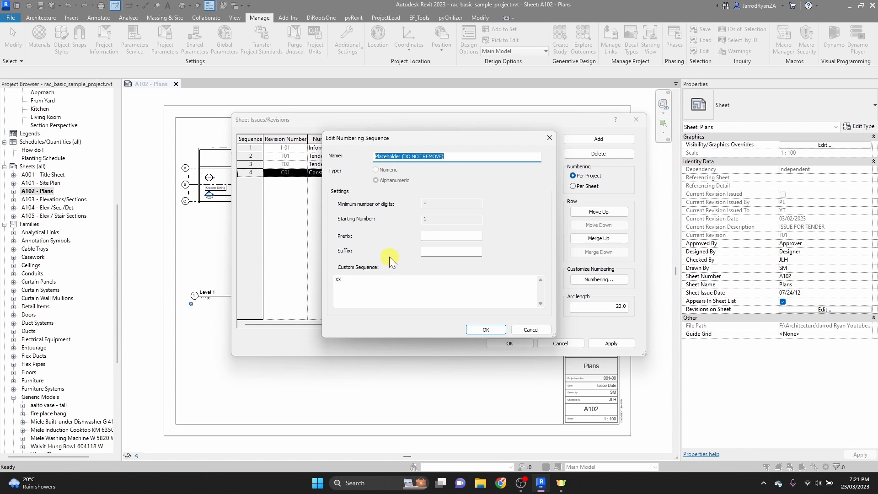
{"action": "left_click_drag", "start_coordinate": [366, 284], "coordinate": [347, 281]}
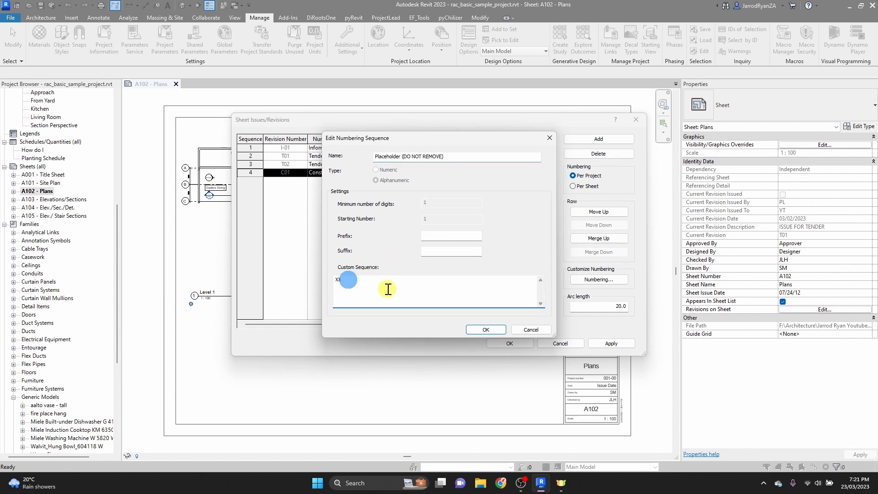
{"action": "key", "text": "BackSpace"}
{"action": "type", "text": "XX"}
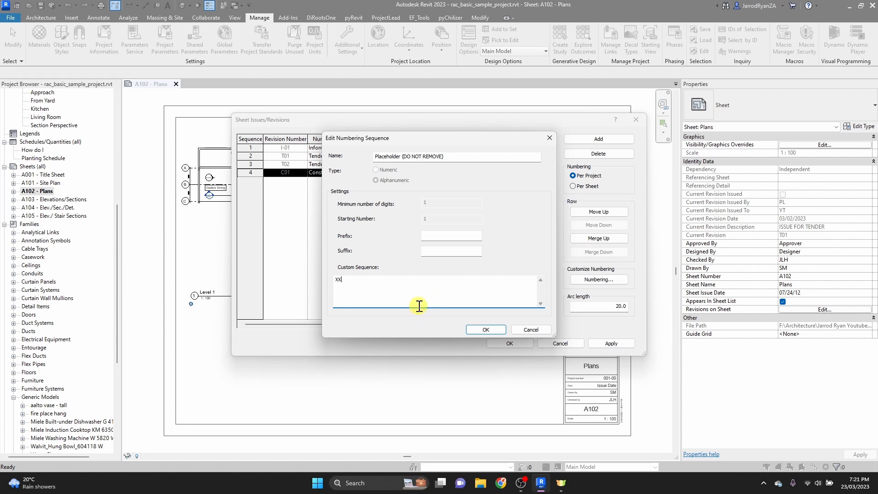
{"action": "left_click", "coordinate": [478, 330]}
{"action": "left_click", "coordinate": [466, 313]}
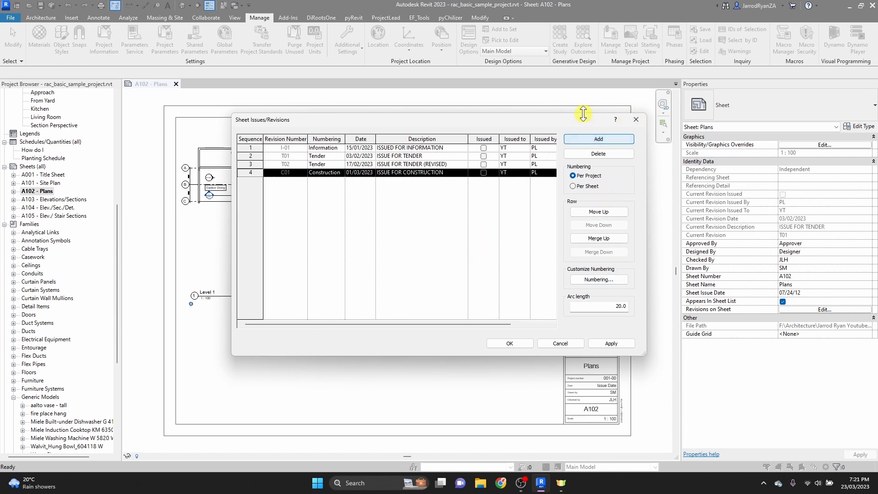
Step: Switch revision numbering to Per Sheet and add a revision that uses the Placeholder (DO NOT REMOVE) numbering
{"action": "left_click", "coordinate": [594, 184]}
{"action": "left_click", "coordinate": [456, 257]}
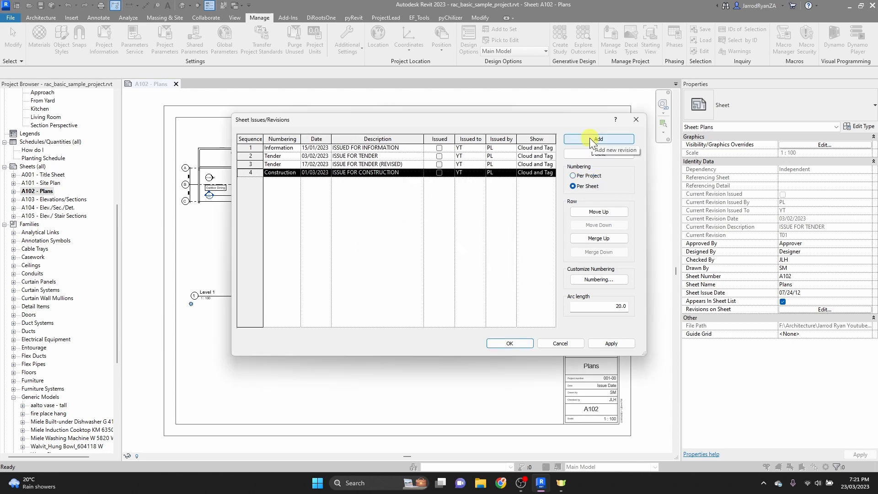
{"action": "left_click", "coordinate": [593, 139]}
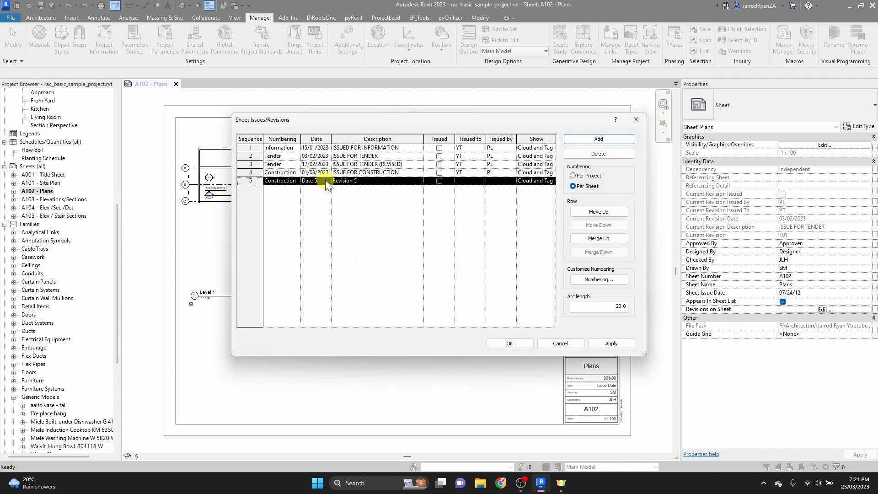
{"action": "left_click", "coordinate": [295, 180]}
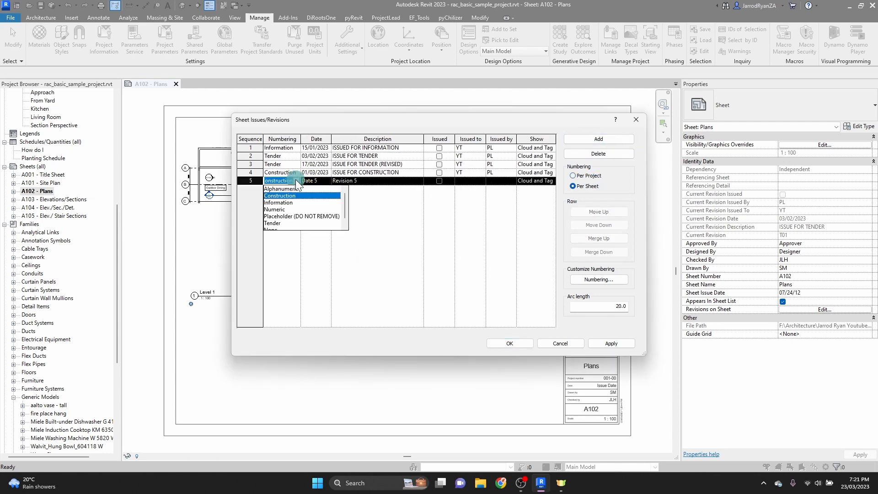
{"action": "left_click", "coordinate": [297, 215]}
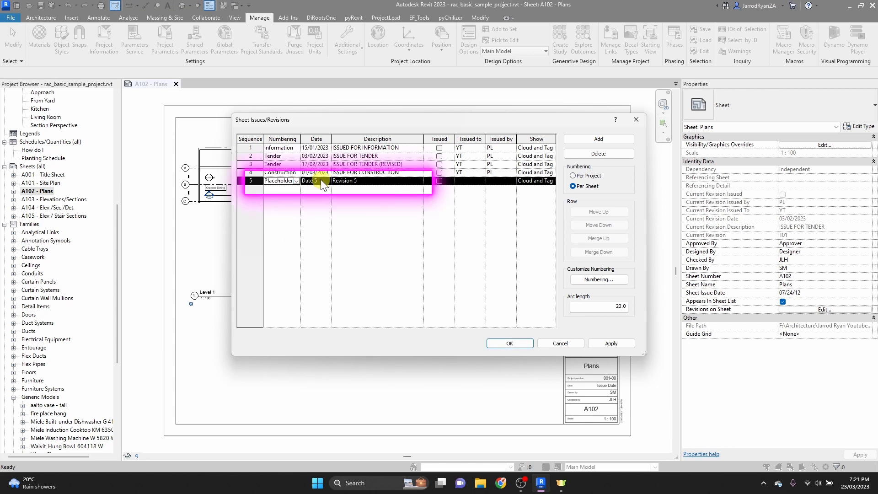
Step: Check the settings of the Placeholder (DO NOT REMOVE) numbering sequence without changing them
{"action": "left_click", "coordinate": [584, 280]}
{"action": "left_click", "coordinate": [383, 242]}
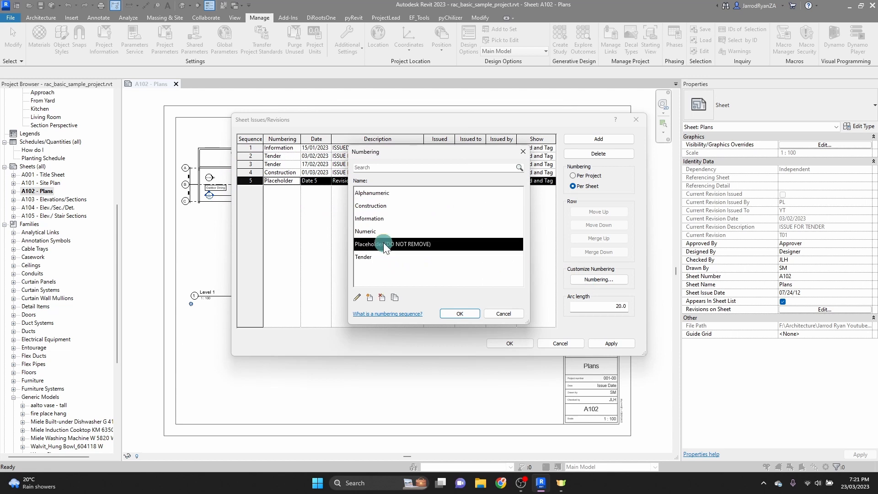
{"action": "left_click", "coordinate": [357, 311]}
{"action": "left_click", "coordinate": [526, 329]}
{"action": "left_click", "coordinate": [507, 315]}
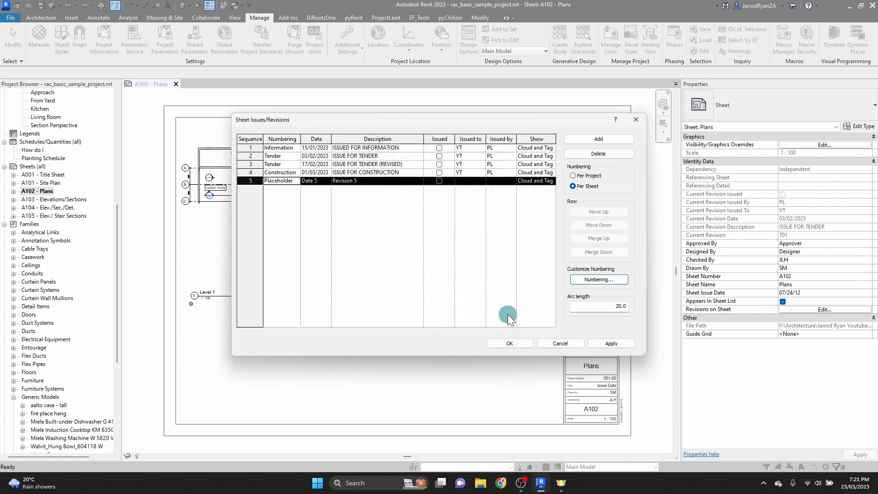
Step: Fill in the placeholder revision with date XX/XX/XXXX, description PLACEHOLDER (KEEP AT BOTTOM), and XX for Issued to and Issued by
{"action": "left_click", "coordinate": [326, 181]}
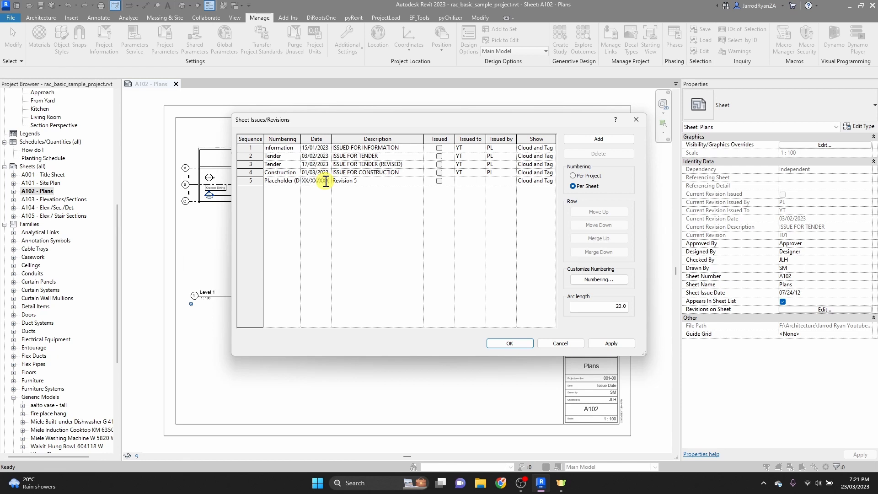
{"action": "left_click", "coordinate": [366, 181]}
{"action": "type", "text": "PLACEHOLDER (KEEP AT BOTTOM"}
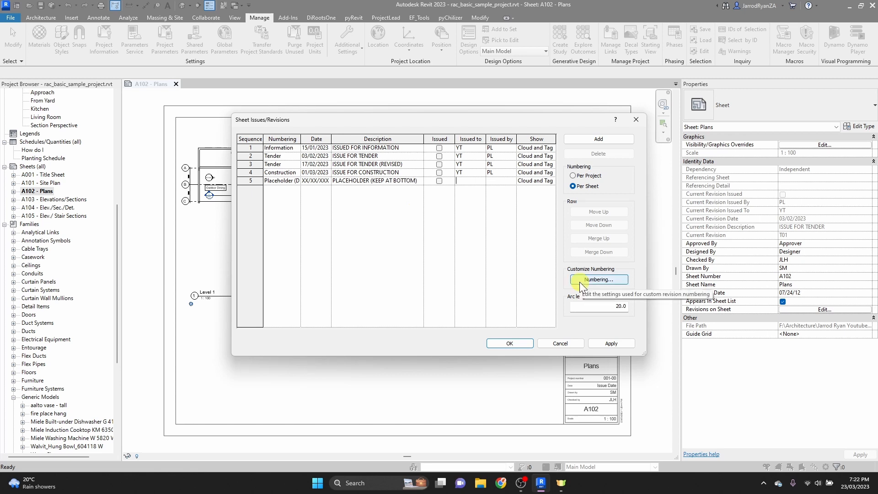
{"action": "key", "text": "Tab"}
{"action": "key", "text": "Tab"}
{"action": "type", "text": "XX"}
{"action": "key", "text": "Tab"}
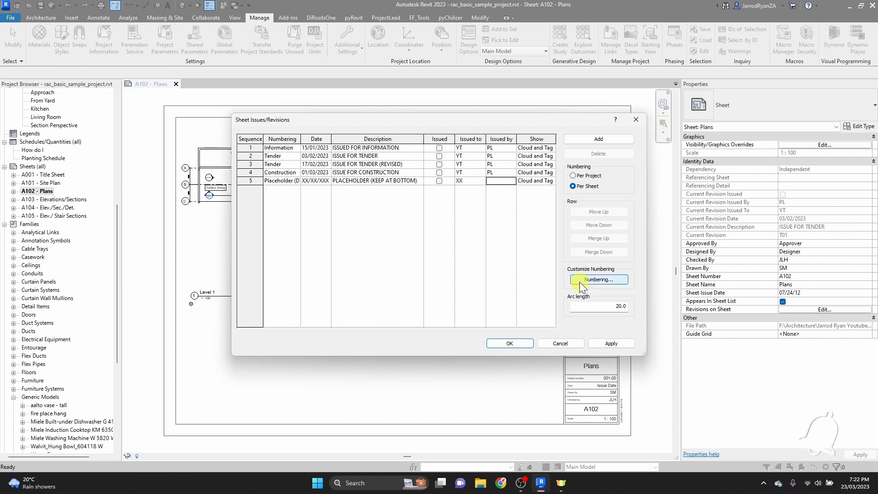
{"action": "type", "text": "XX"}
{"action": "left_click", "coordinate": [528, 342]}
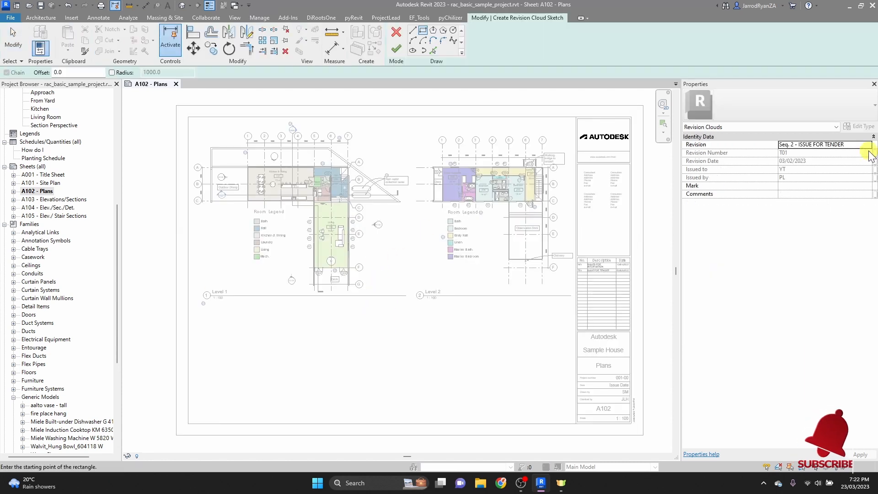
Step: Assign Seq. 5 - PLACEHOLDER (KEEP AT BOTTOM) to the revision cloud and sketch a rectangular cloud between the Mech. and Bath rooms on Level 1
{"action": "left_click", "coordinate": [869, 145]}
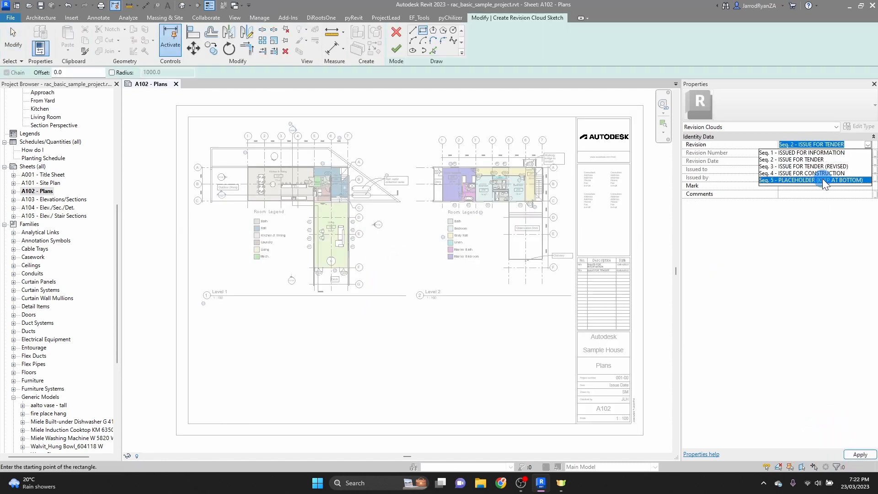
{"action": "left_click", "coordinate": [822, 180]}
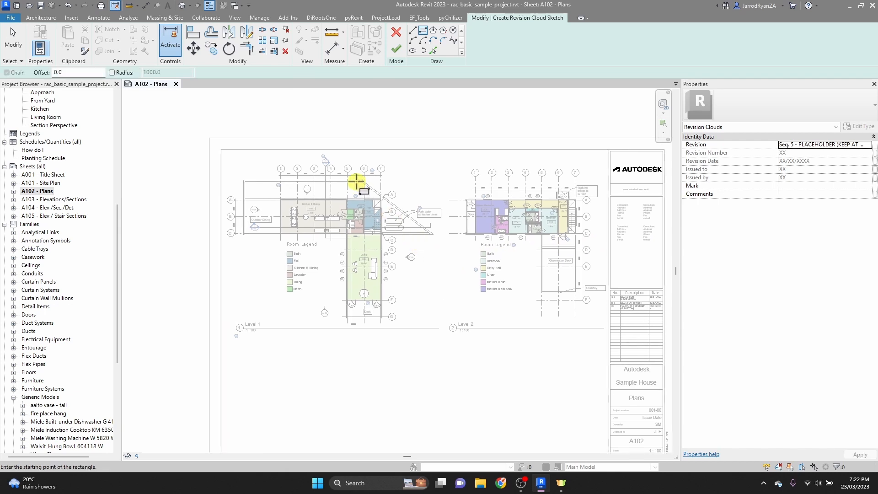
{"action": "scroll", "coordinate": [328, 164], "scroll_direction": "up", "scroll_amount": 5}
{"action": "middle_click_drag", "start_coordinate": [413, 177], "coordinate": [417, 284]}
{"action": "left_click", "coordinate": [392, 175]}
{"action": "left_click", "coordinate": [428, 333]}
{"action": "scroll", "coordinate": [428, 332], "scroll_direction": "down", "scroll_amount": 3}
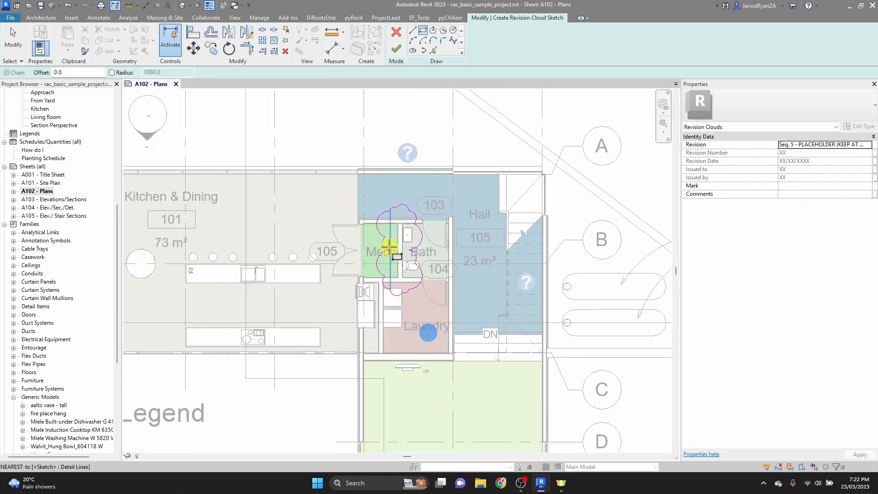
Step: Sketch a second rectangular cloud over the steps between the Hall and Living room, and finish the revision cloud sketch
{"action": "scroll", "coordinate": [337, 188], "scroll_direction": "up", "scroll_amount": 3}
{"action": "left_click", "coordinate": [315, 175]}
{"action": "left_click", "coordinate": [466, 231]}
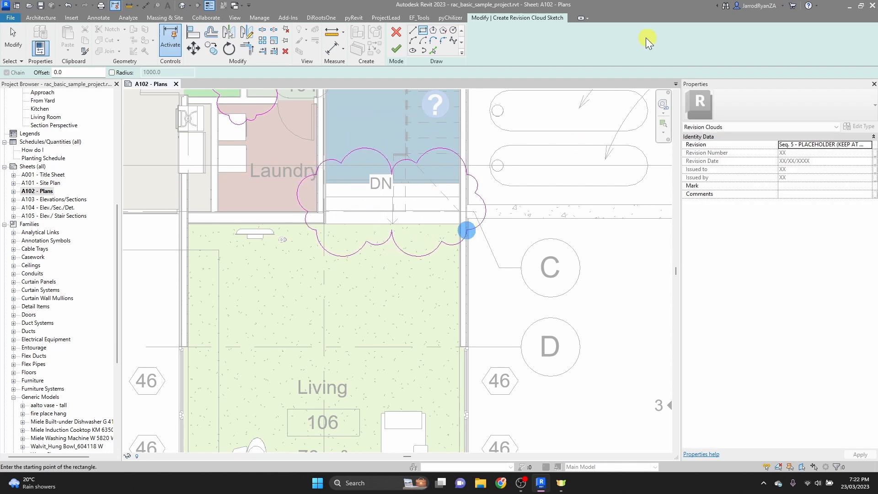
{"action": "scroll", "coordinate": [422, 300], "scroll_direction": "down", "scroll_amount": 4}
{"action": "left_click", "coordinate": [397, 48]}
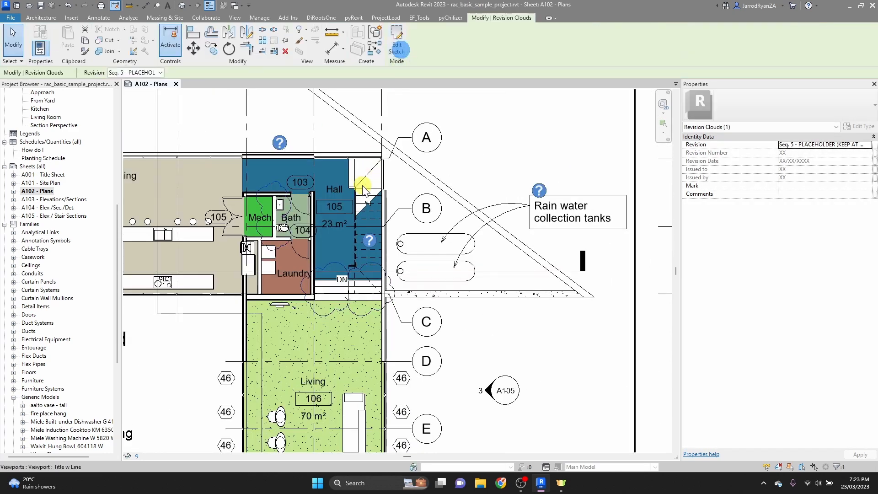
{"action": "left_click", "coordinate": [496, 164]}
{"action": "scroll", "coordinate": [497, 164], "scroll_direction": "down", "scroll_amount": 5}
{"action": "scroll", "coordinate": [567, 261], "scroll_direction": "up", "scroll_amount": 3}
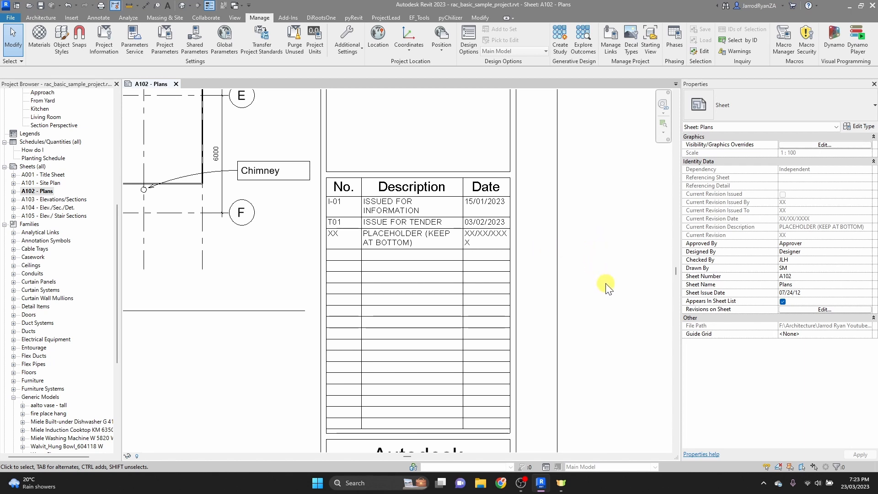
Step: Add another revision to the sheet issues/revisions list and move it one row up, above the placeholder
{"action": "left_click", "coordinate": [350, 49]}
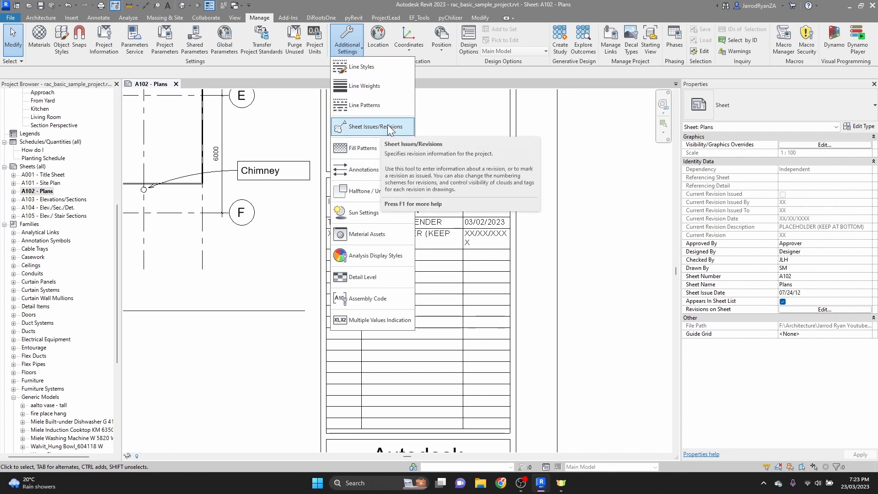
{"action": "left_click", "coordinate": [376, 130]}
{"action": "left_click", "coordinate": [286, 173]}
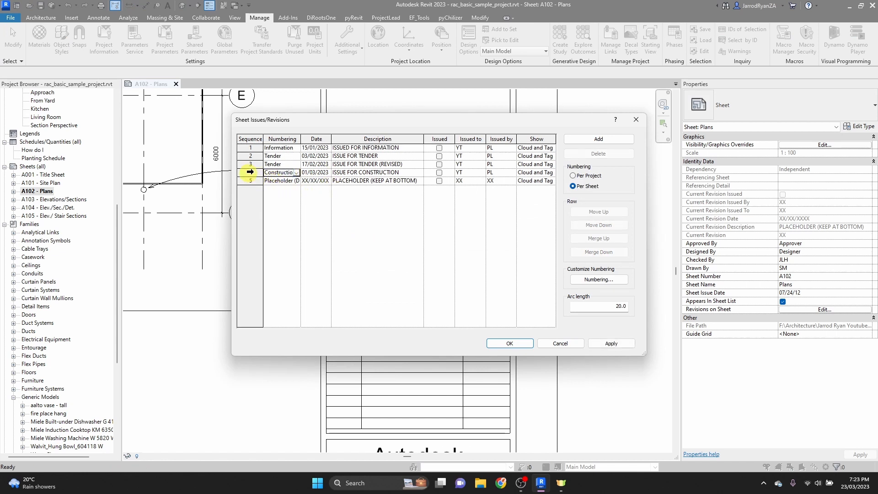
{"action": "left_click", "coordinate": [250, 173]}
{"action": "left_click", "coordinate": [608, 140]}
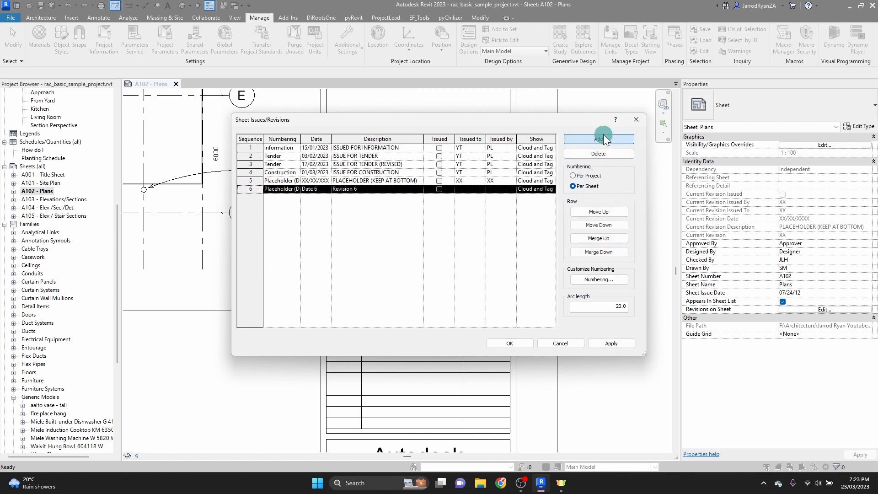
{"action": "left_click", "coordinate": [614, 213]}
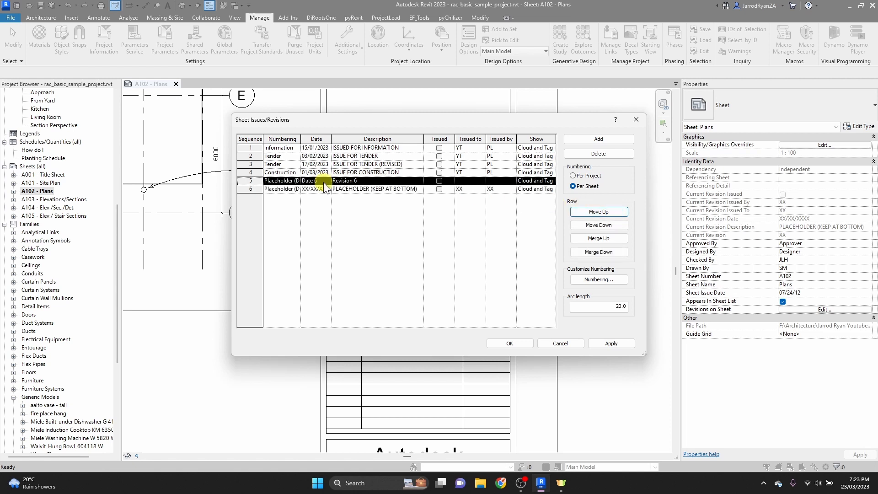
Step: Set the new revision to Construction numbering, date 23/03/2023, description ISSUE FOR CONSTRUCTION, issued to YT and issued by PL
{"action": "left_click", "coordinate": [299, 180]}
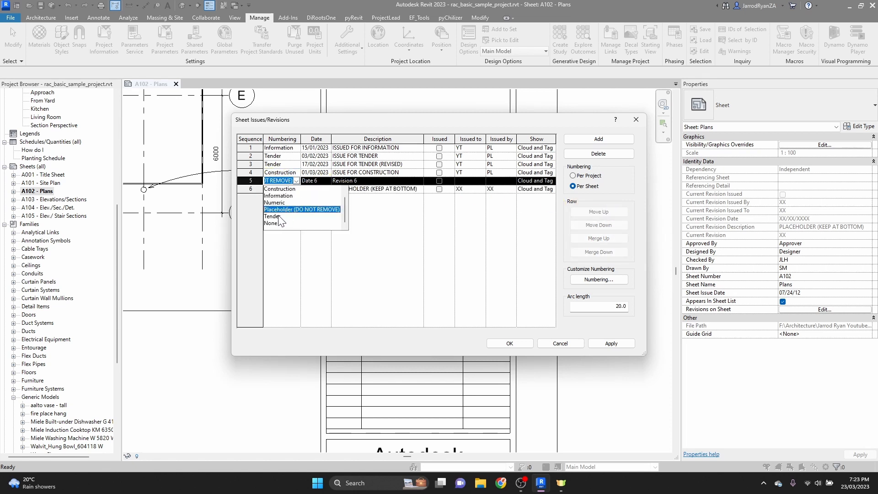
{"action": "left_click", "coordinate": [285, 188]}
{"action": "left_click", "coordinate": [394, 178]}
{"action": "left_click", "coordinate": [380, 181]}
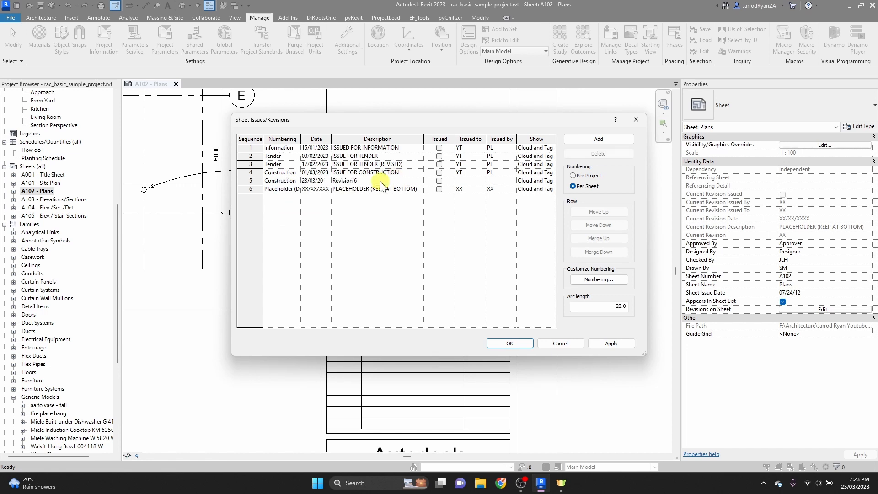
{"action": "type", "text": "ISSUE FOR CON"}
{"action": "type", "text": "STRUCTION"}
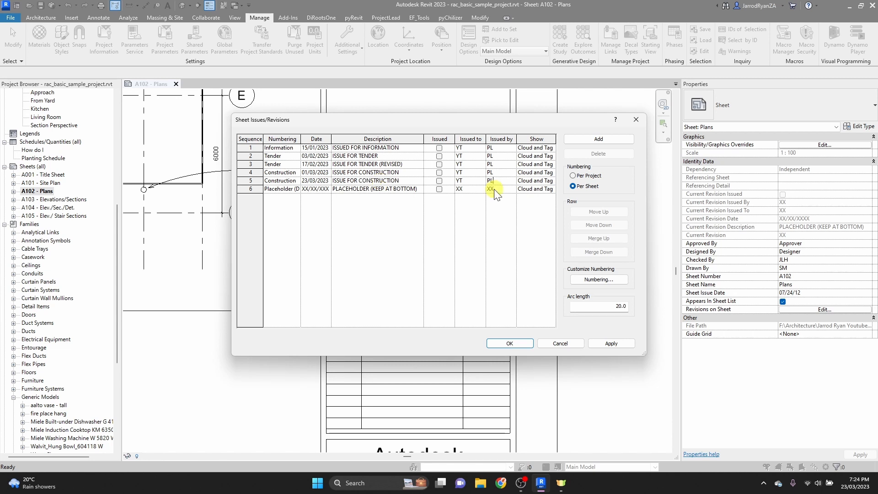
Step: Accept the revisions list and show Seq. 5 - ISSUE FOR CONSTRUCTION, dated 23/03/2023, in the revision schedule of sheet A102 - Plans
{"action": "left_click", "coordinate": [509, 343]}
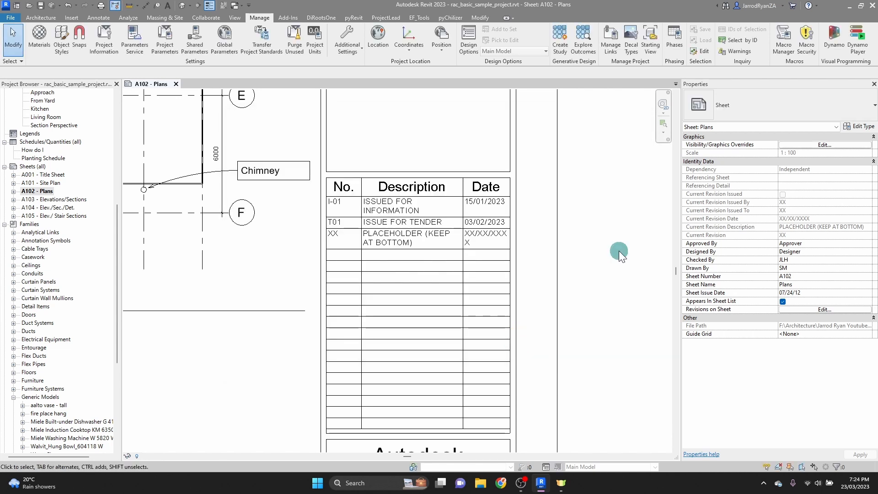
{"action": "scroll", "coordinate": [619, 250], "scroll_direction": "down", "scroll_amount": 2}
{"action": "left_click", "coordinate": [581, 263]}
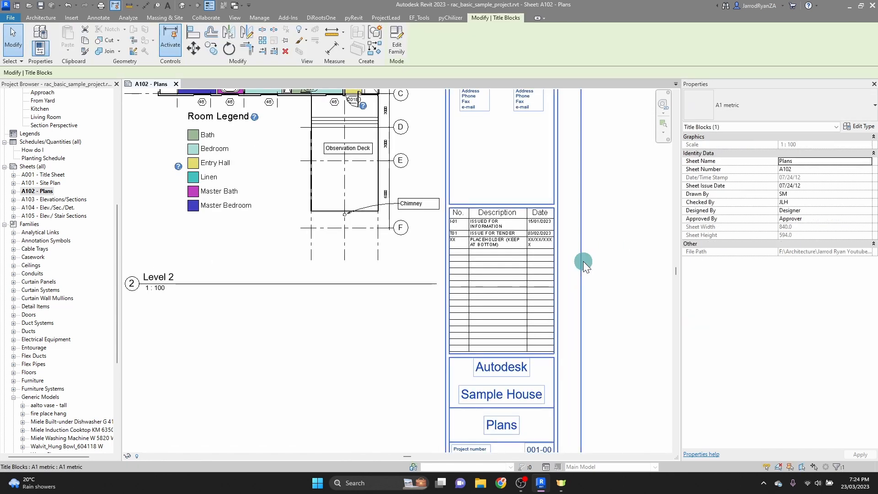
{"action": "left_click", "coordinate": [627, 273]}
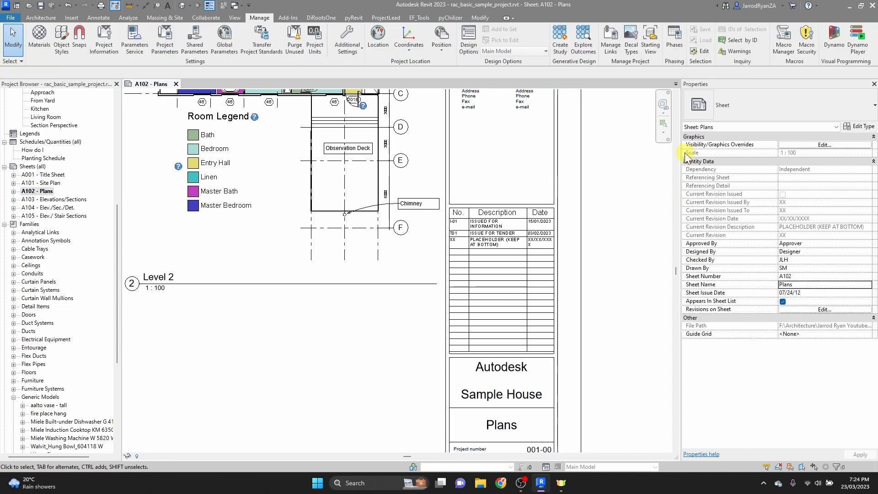
{"action": "left_click", "coordinate": [811, 309]}
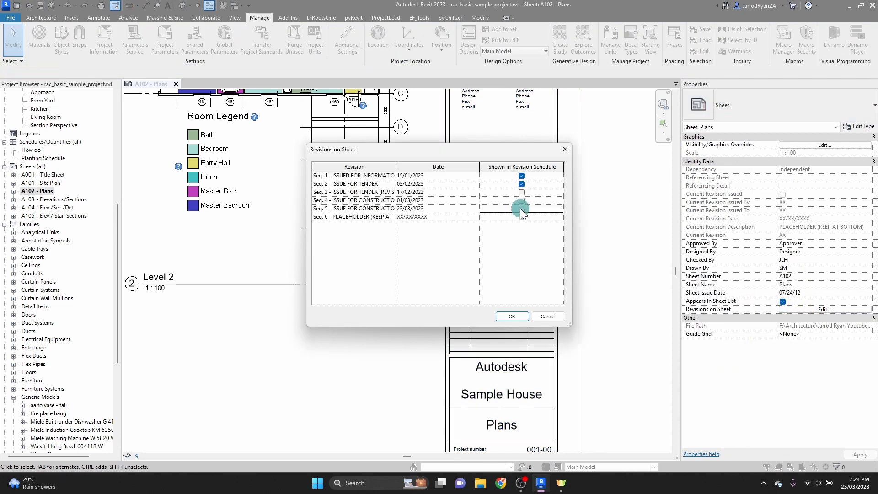
{"action": "left_click", "coordinate": [521, 208]}
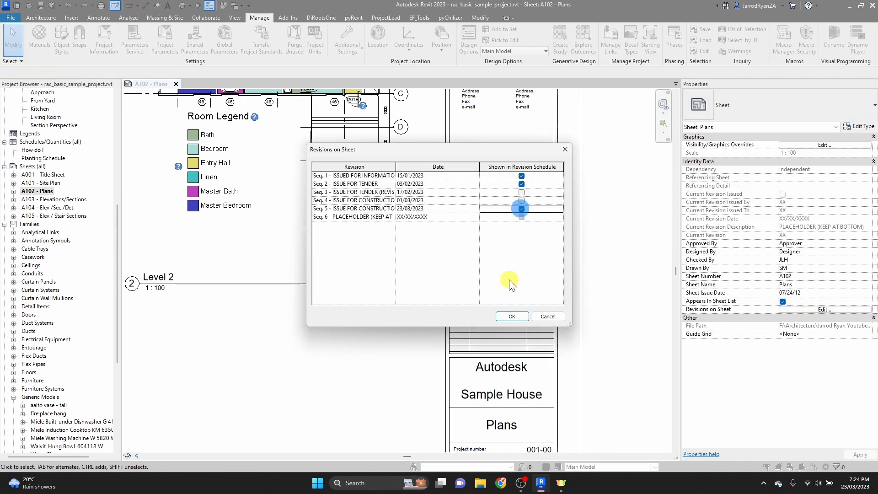
{"action": "left_click", "coordinate": [512, 316]}
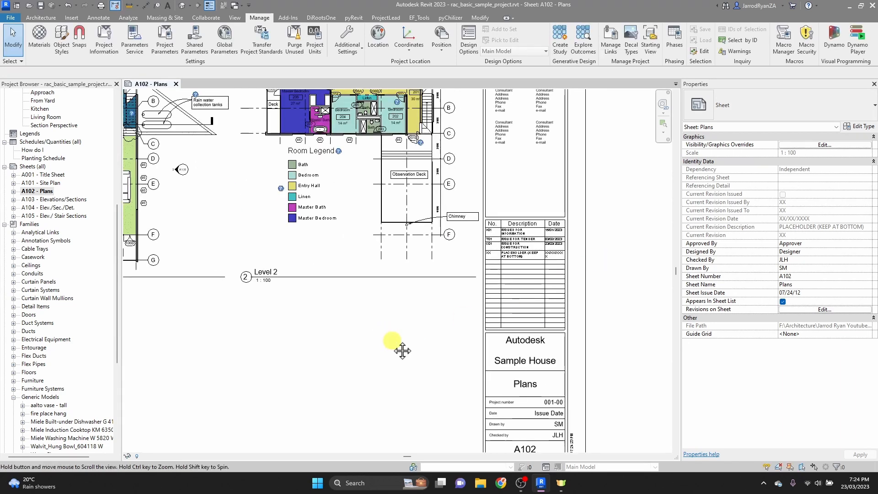
Step: Reassign the Level 1 revision cloud between the Hall and Living room from the placeholder to Seq. 5 - ISSUE FOR CONSTRUCTION
{"action": "scroll", "coordinate": [571, 377], "scroll_direction": "down", "scroll_amount": 2}
{"action": "middle_click_drag", "start_coordinate": [426, 167], "coordinate": [406, 195]}
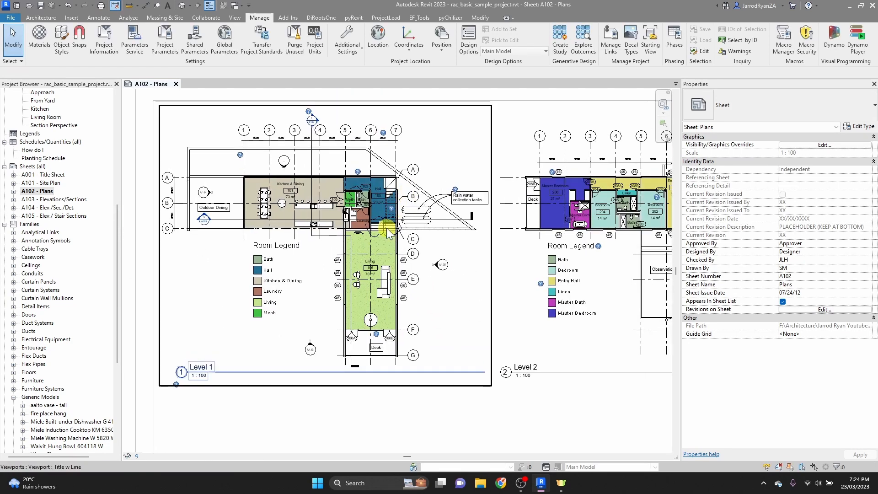
{"action": "left_click", "coordinate": [387, 231]}
{"action": "left_click", "coordinate": [867, 144]}
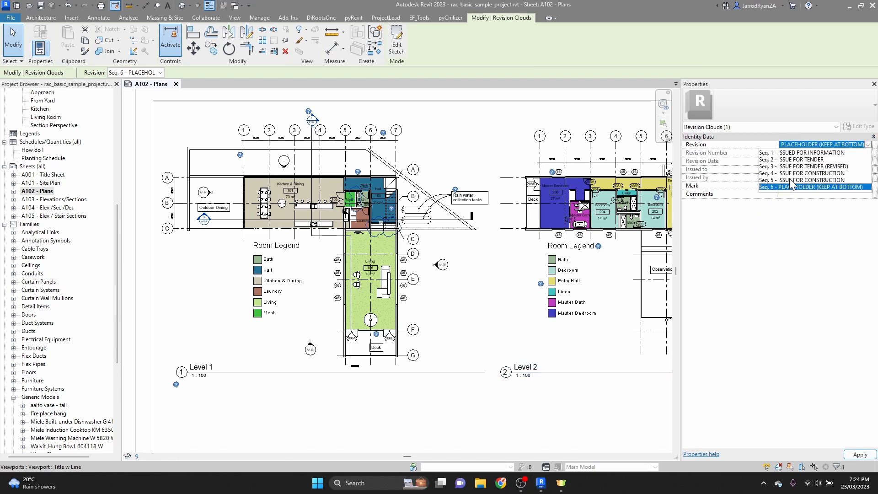
{"action": "left_click", "coordinate": [786, 180]}
{"action": "key", "text": "Escape"}
{"action": "middle_click_drag", "start_coordinate": [639, 273], "coordinate": [345, 263]}
{"action": "scroll", "coordinate": [557, 337], "scroll_direction": "up", "scroll_amount": 3}
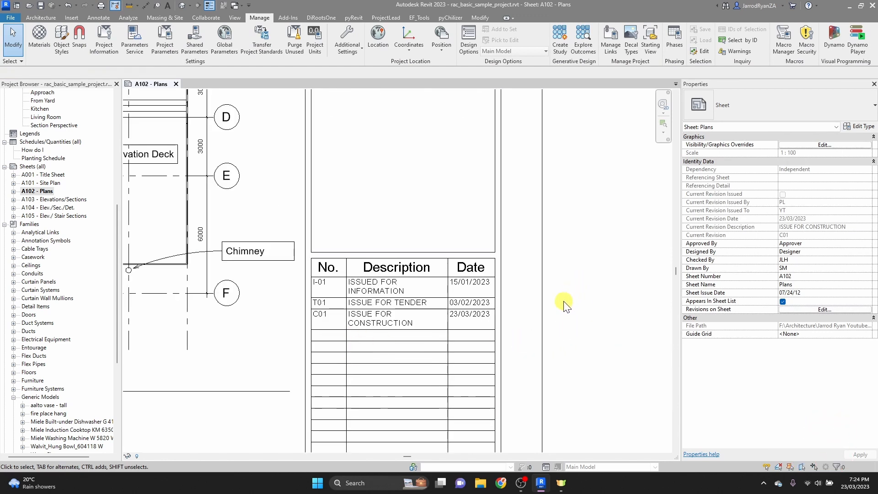
{"action": "middle_click_drag", "start_coordinate": [586, 280], "coordinate": [590, 254]}
{"action": "middle_click", "coordinate": [589, 254]}
{"action": "middle_click", "coordinate": [590, 254]}
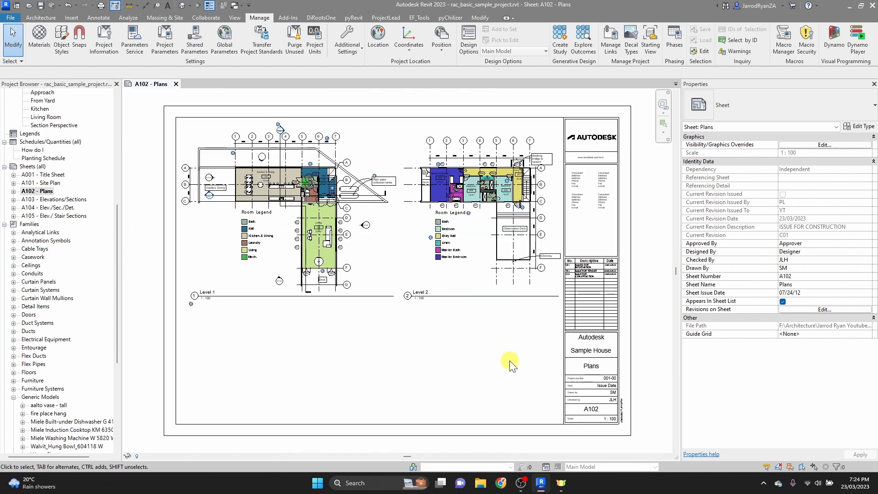